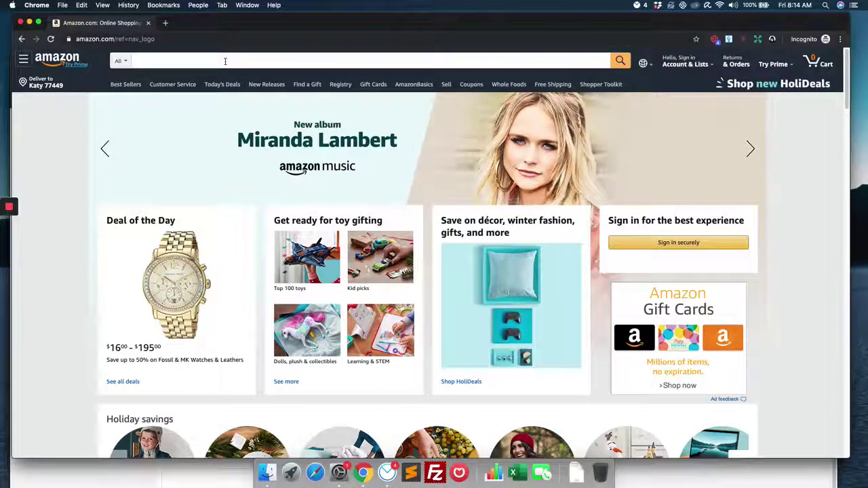
Step: Focus the empty Amazon home-page search box so recent-search suggestions appear
left_click(225, 61)
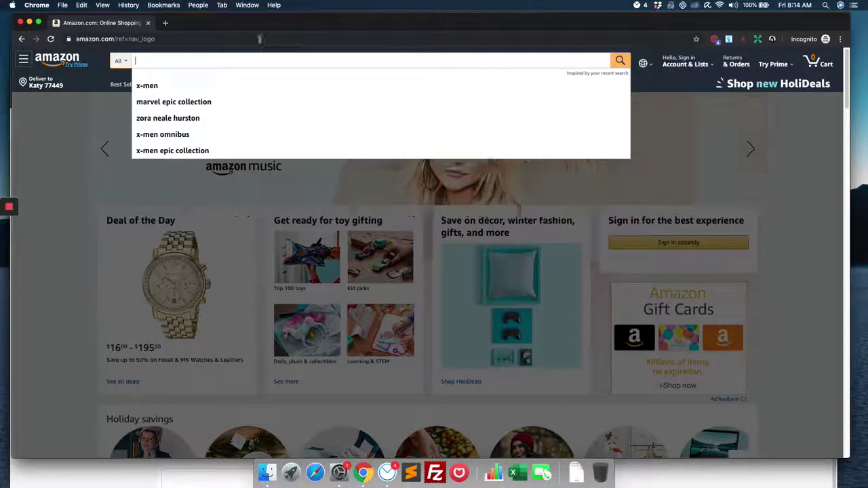
key("super+l")
left_click(236, 61)
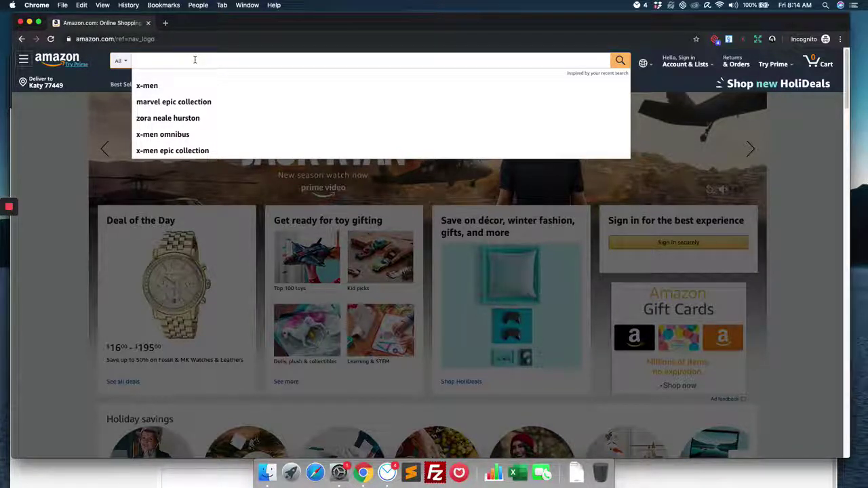
Step: Search Amazon for 'lake house guest book', correcting the first 'lakehouse' query, to get 351 results
type("lakehous")
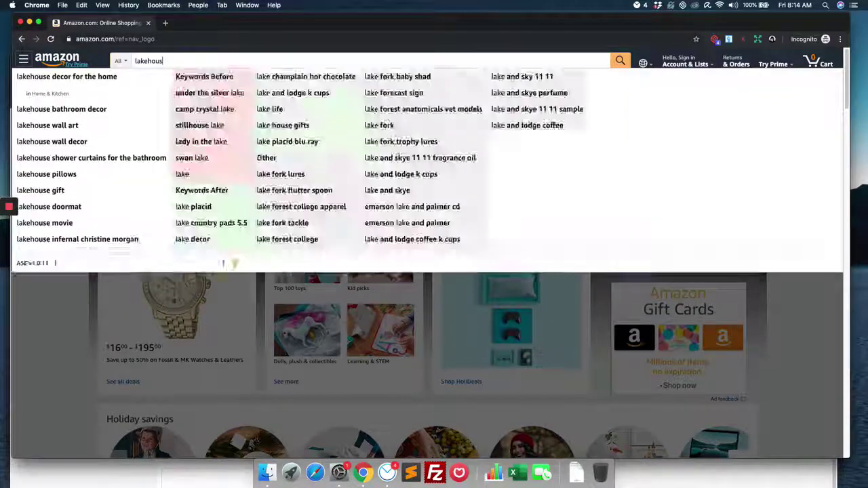
type("e guest book")
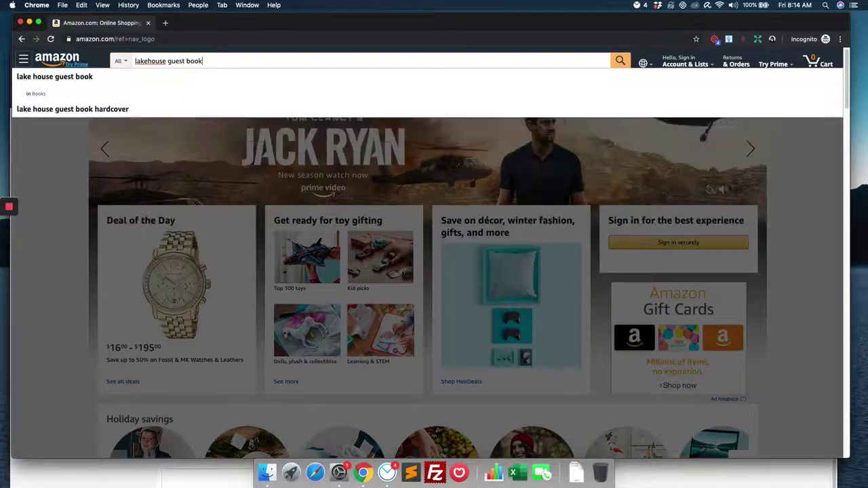
key("Return")
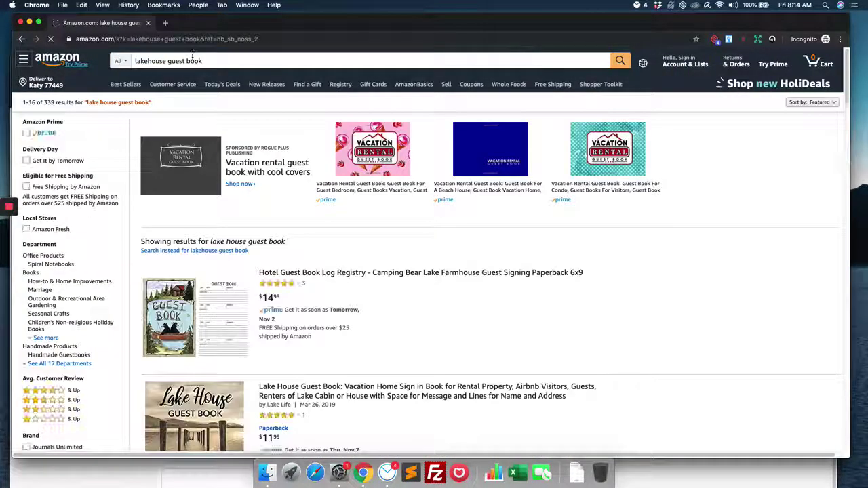
left_click(148, 61)
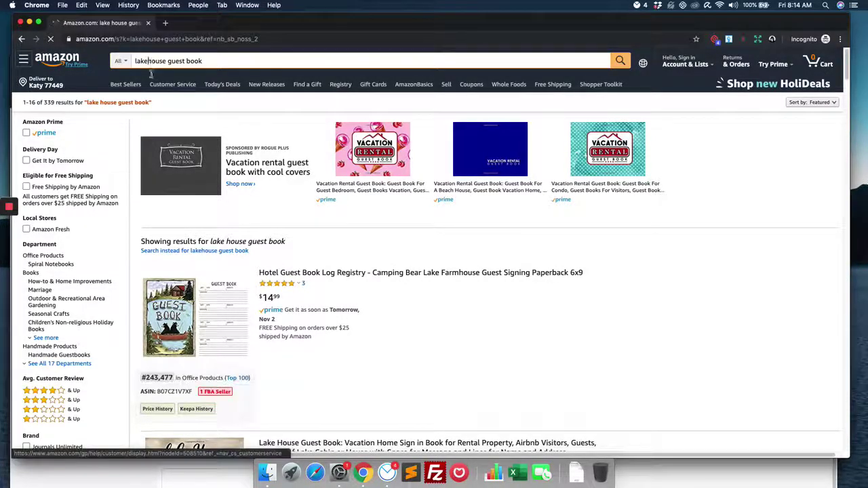
key("Return")
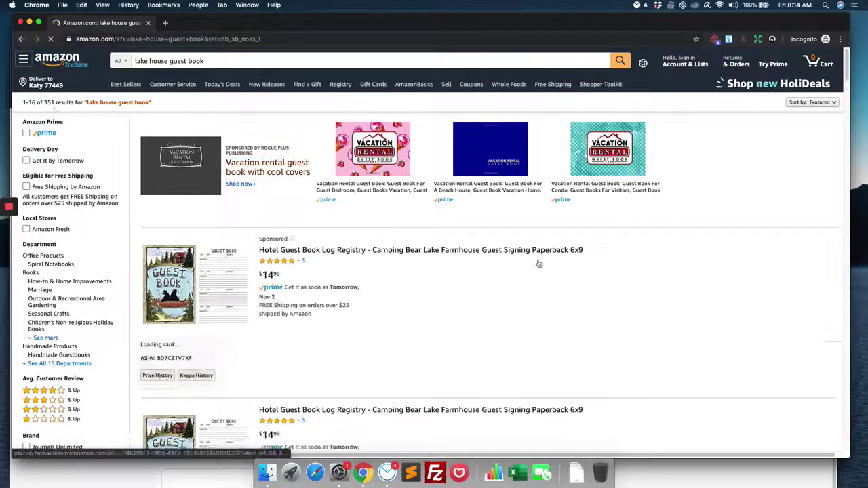
scroll(543, 252, "down", 5)
scroll(542, 252, "down", 3)
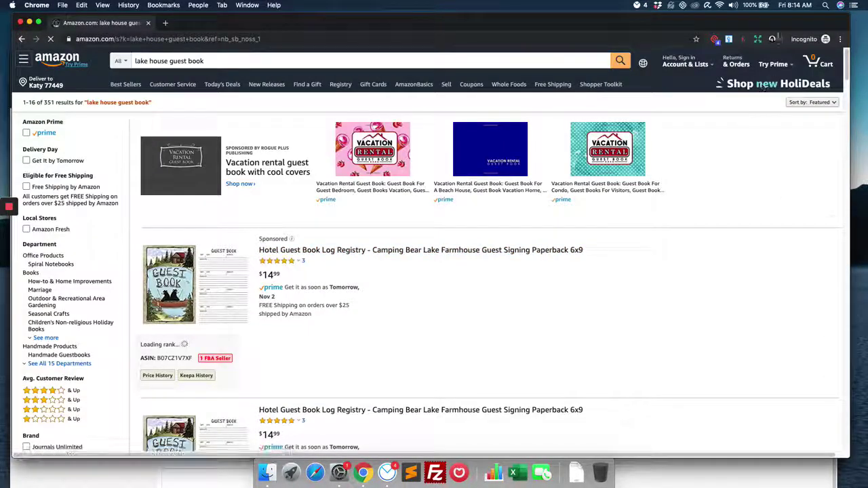
Step: Open KDSPY on results 1-20 and review them: average rank 768,199, $5,696 monthly revenue
left_click(772, 40)
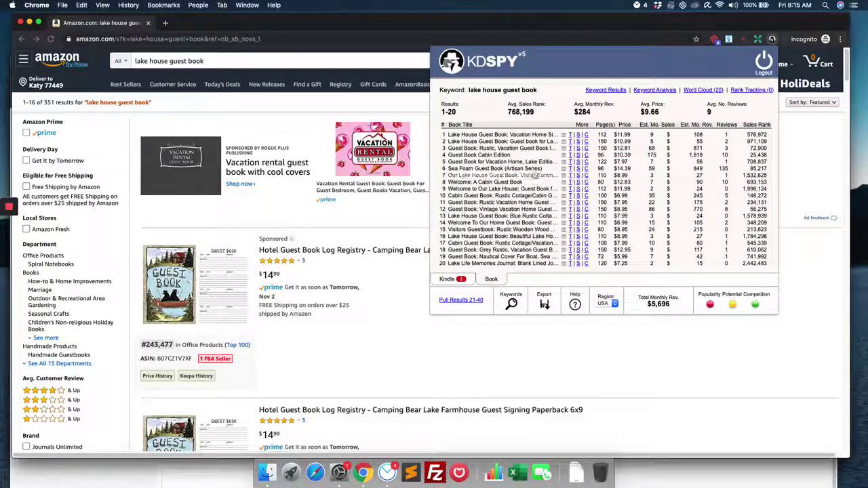
scroll(345, 336, "down", 3)
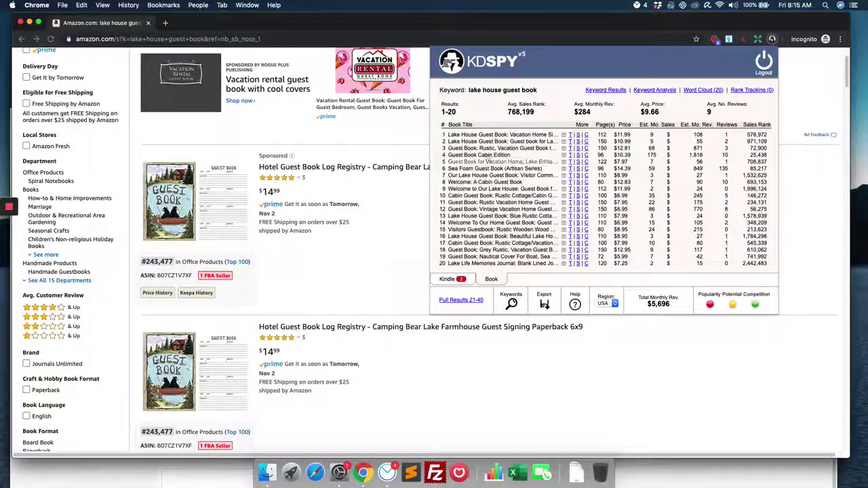
scroll(379, 273, "down", 1)
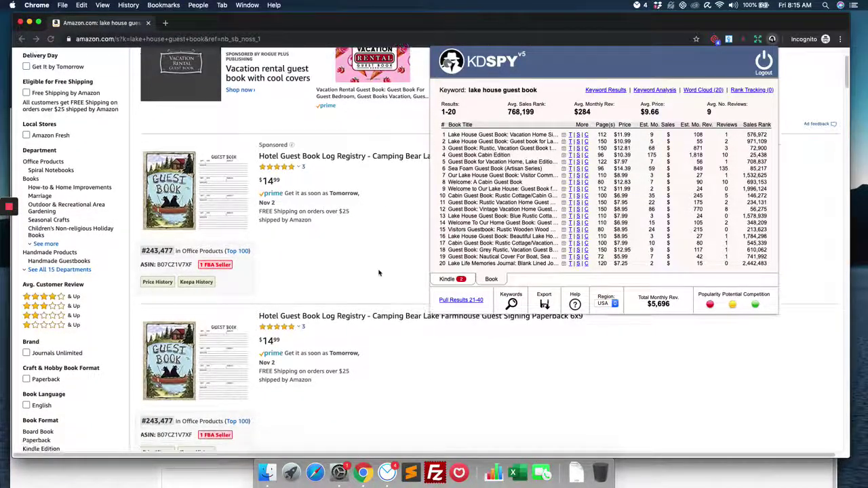
scroll(379, 273, "down", 1)
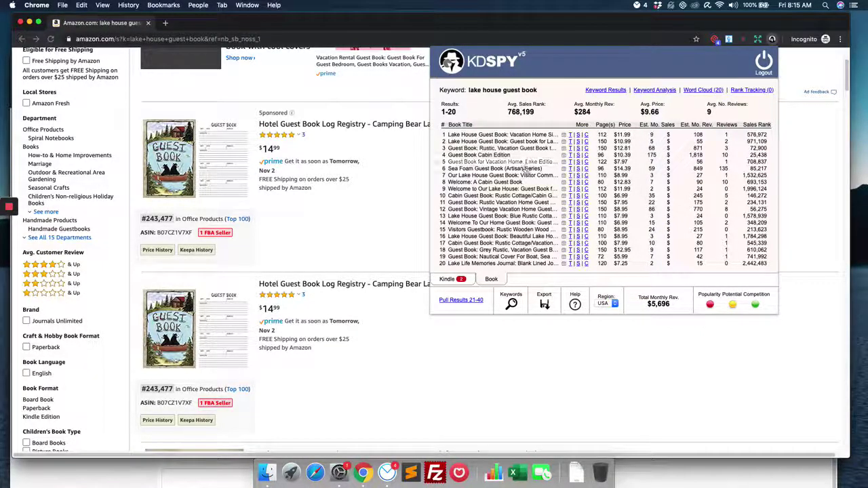
scroll(396, 359, "down", 2)
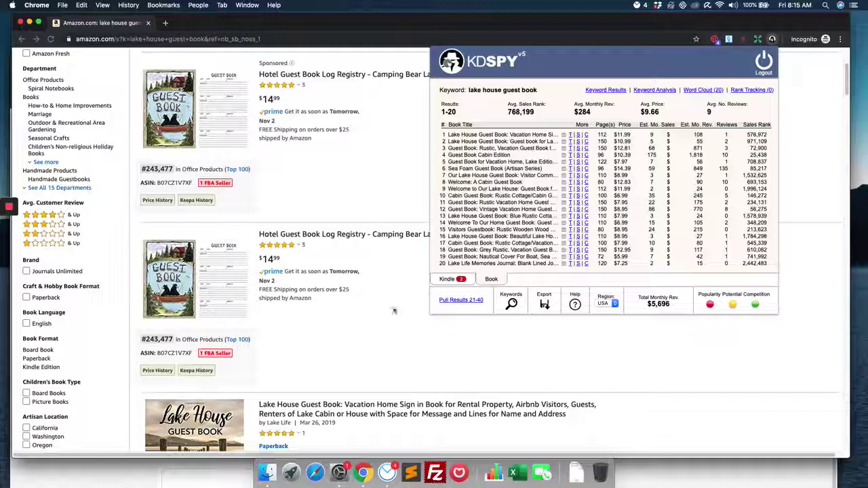
scroll(366, 258, "up", 1)
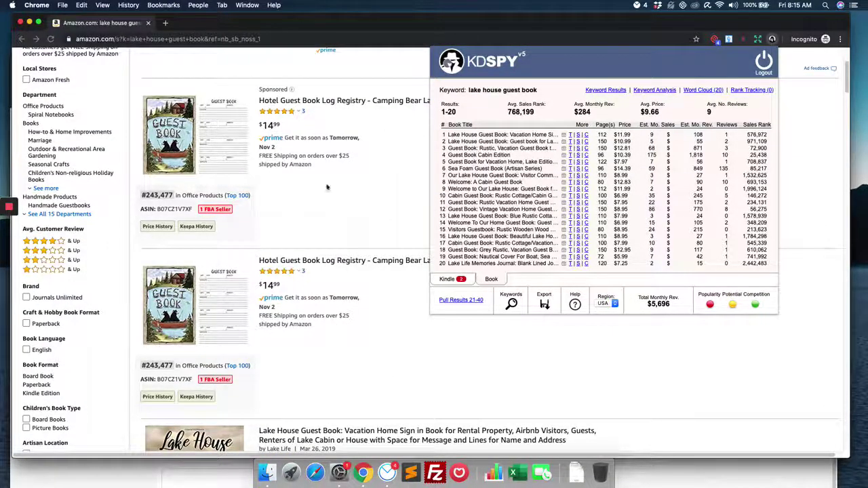
scroll(265, 357, "down", 6)
scroll(265, 357, "down", 3)
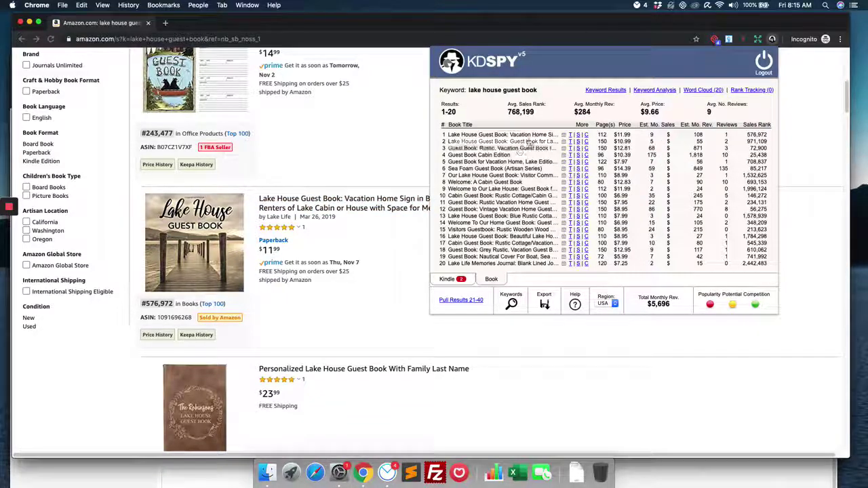
scroll(339, 273, "down", 1)
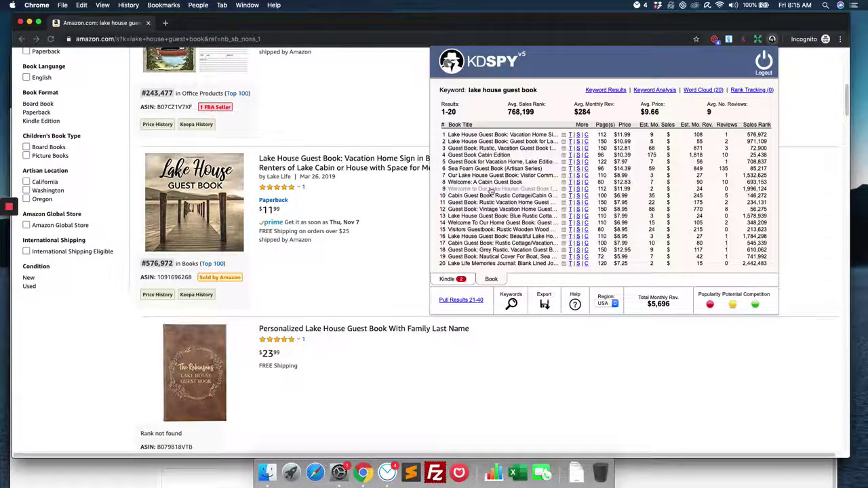
scroll(341, 375, "down", 5)
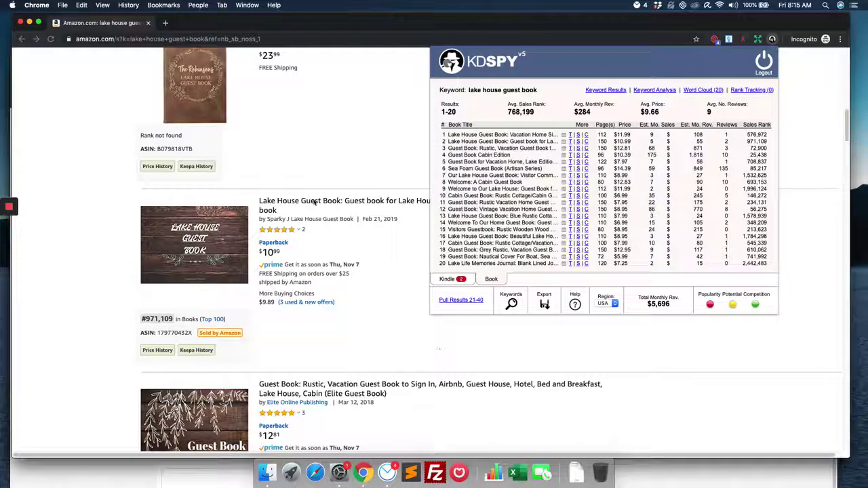
scroll(326, 155, "up", 10)
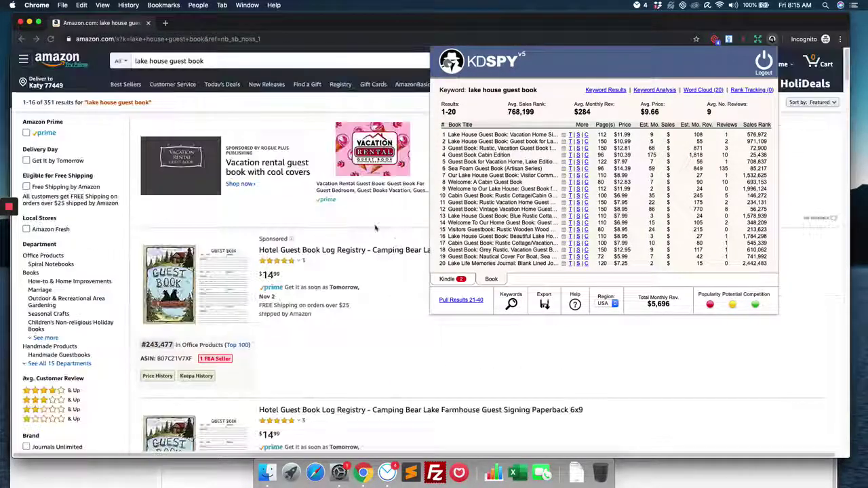
Step: Pull results 21-40 into KDSPY, giving average rank 890,587, $9.23 average price, $6,010 revenue
left_click(461, 301)
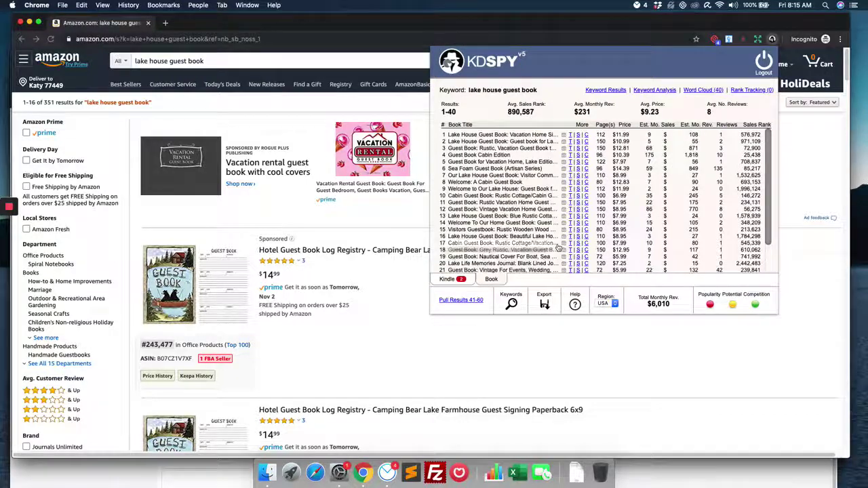
scroll(558, 248, "down", 2)
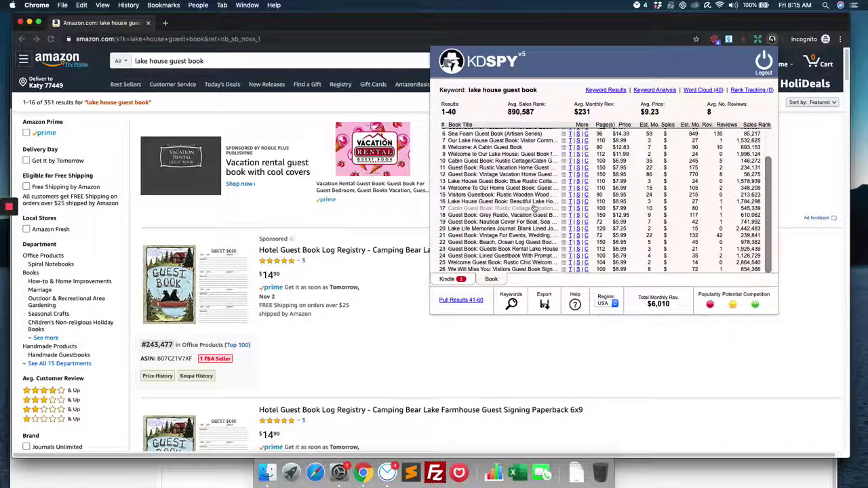
scroll(525, 197, "up", 2)
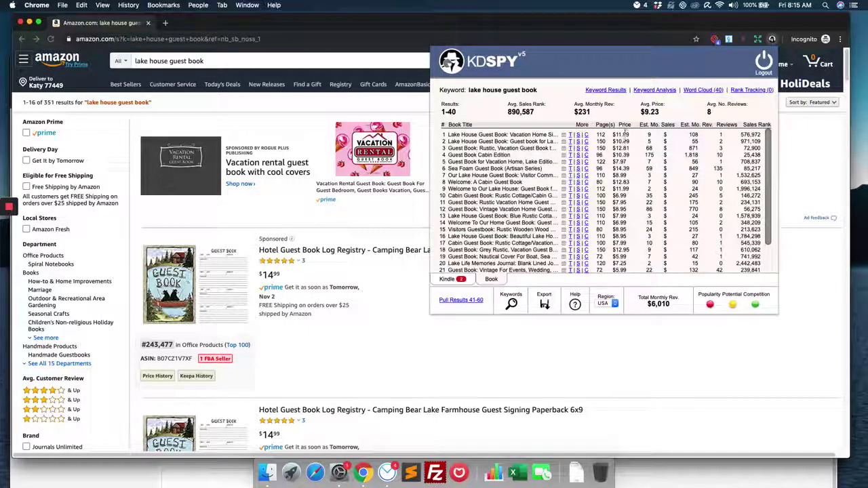
scroll(228, 283, "down", 5)
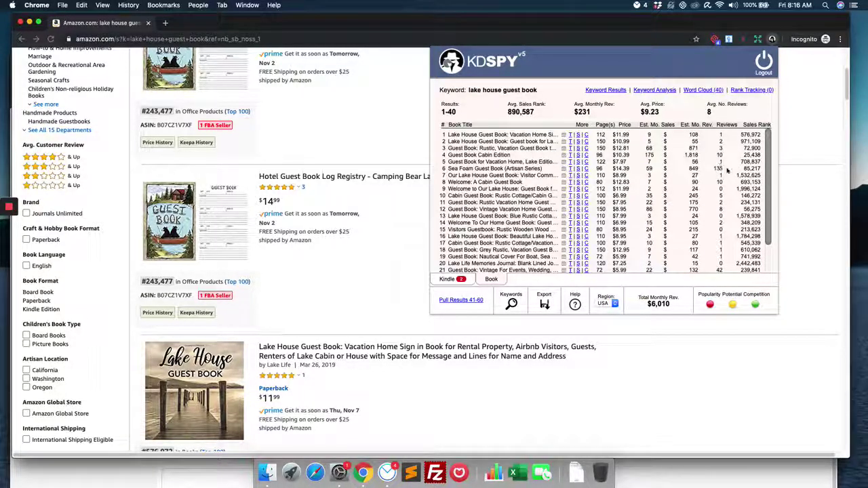
left_click_drag(442, 135, 694, 162)
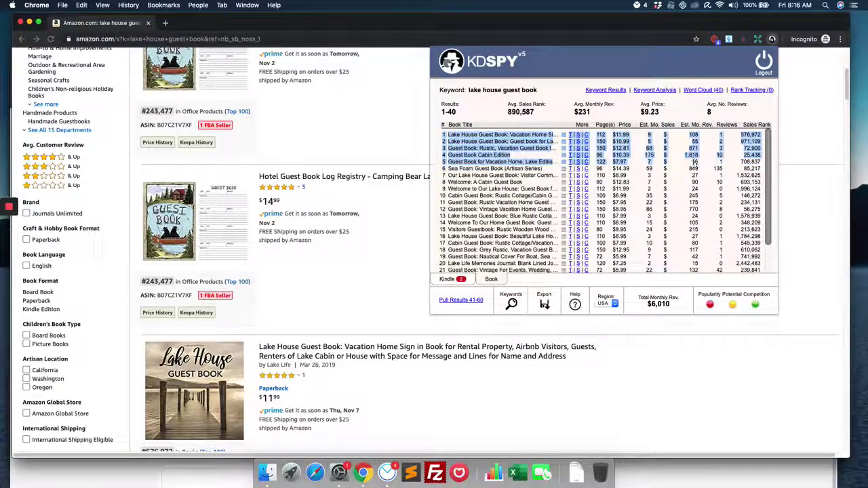
left_click(695, 163)
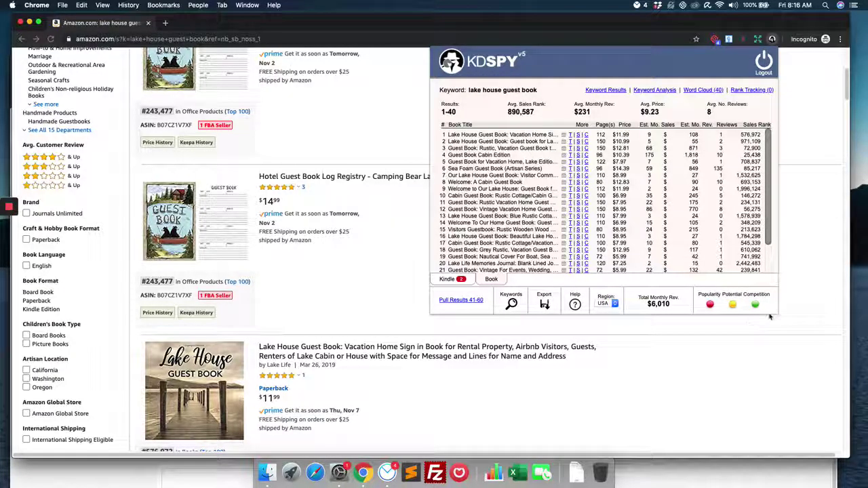
mouse_move(709, 306)
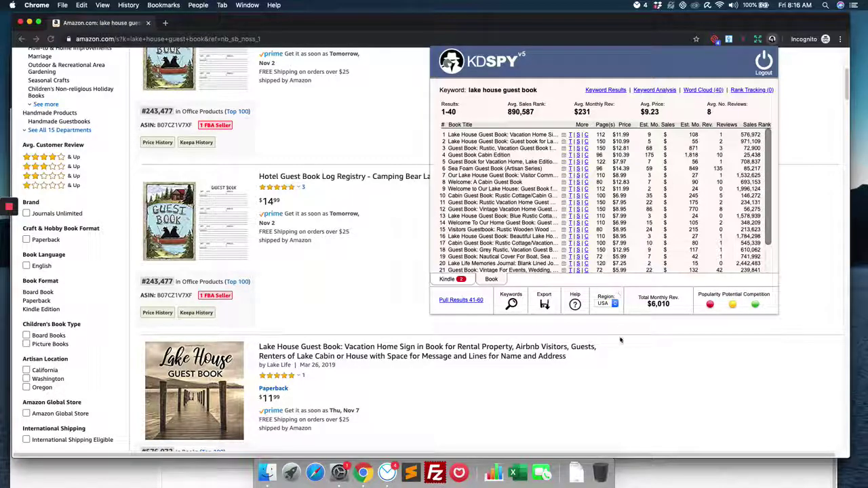
Step: Switch KDSPY's region to UK, opening Amazon.co.uk Kindle best sellers and its department list
left_click(614, 304)
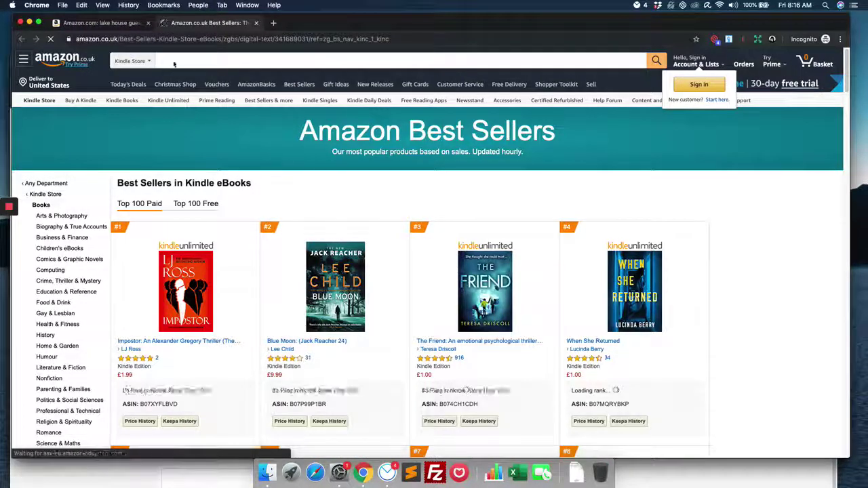
left_click(132, 60)
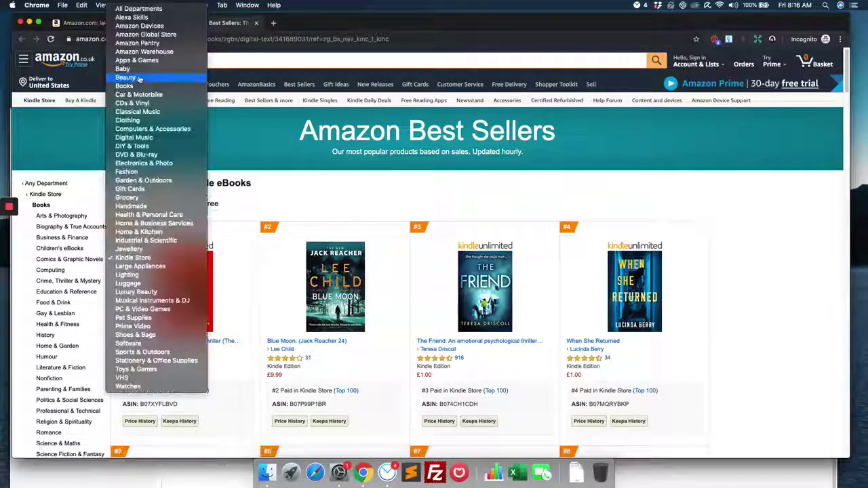
Step: Search Amazon.co.uk Books for 'lake house guest book' and analyse it in KDSPY: rank 595,174, £74 revenue
left_click(125, 86)
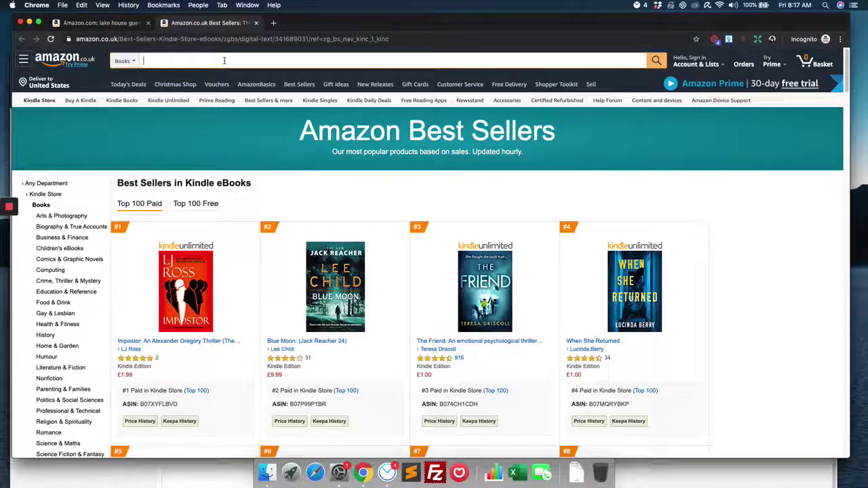
type("lake house guest book")
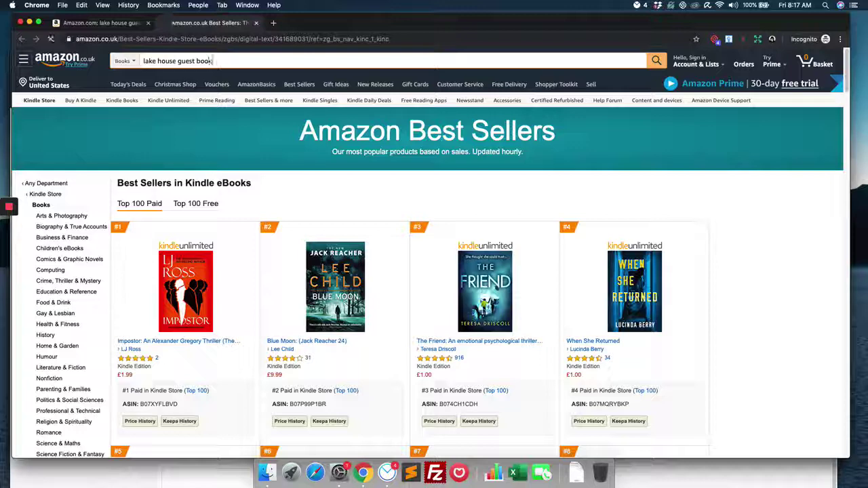
key("Return")
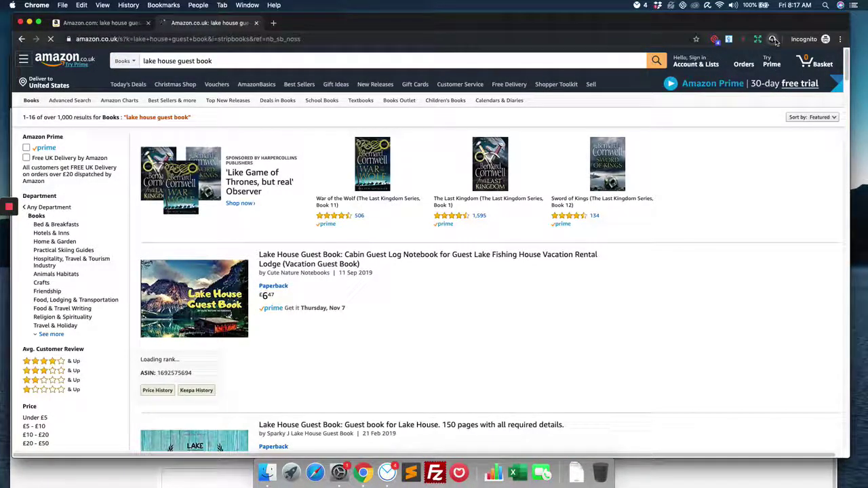
scroll(578, 245, "down", 3)
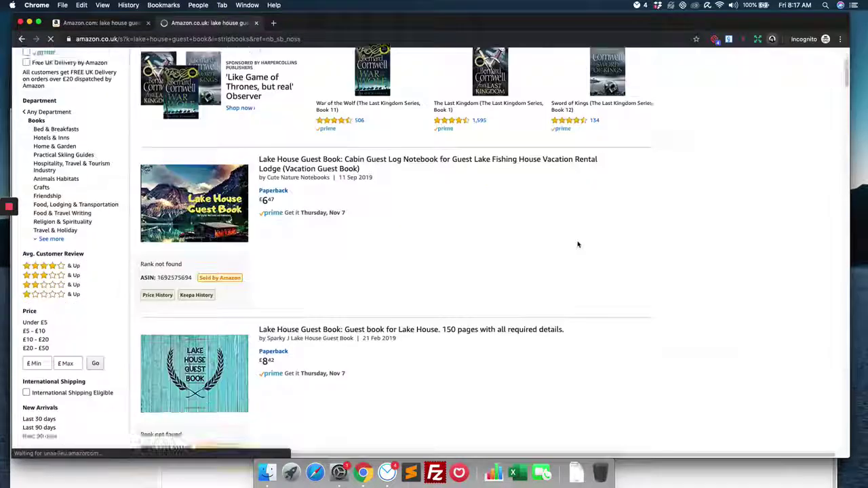
scroll(439, 180, "down", 10)
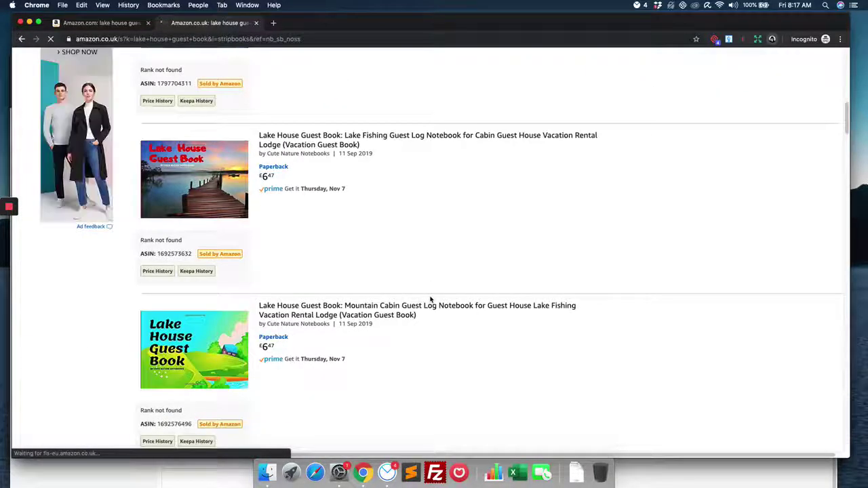
left_click(772, 39)
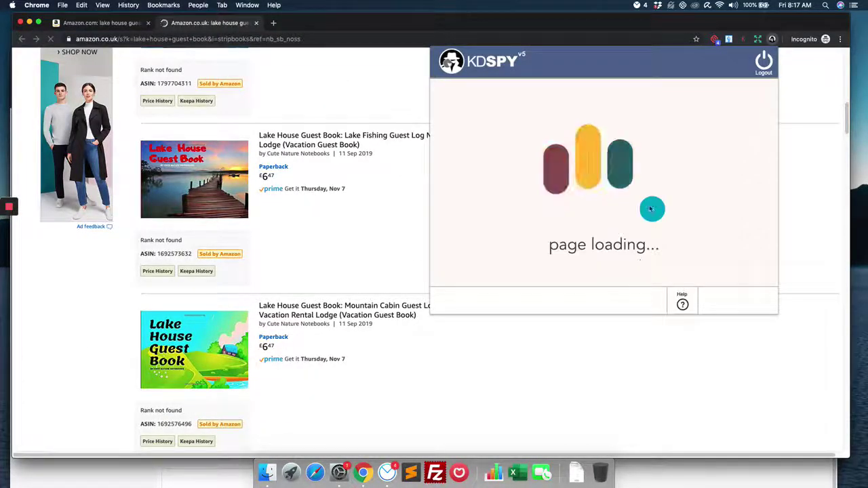
scroll(337, 267, "up", 10)
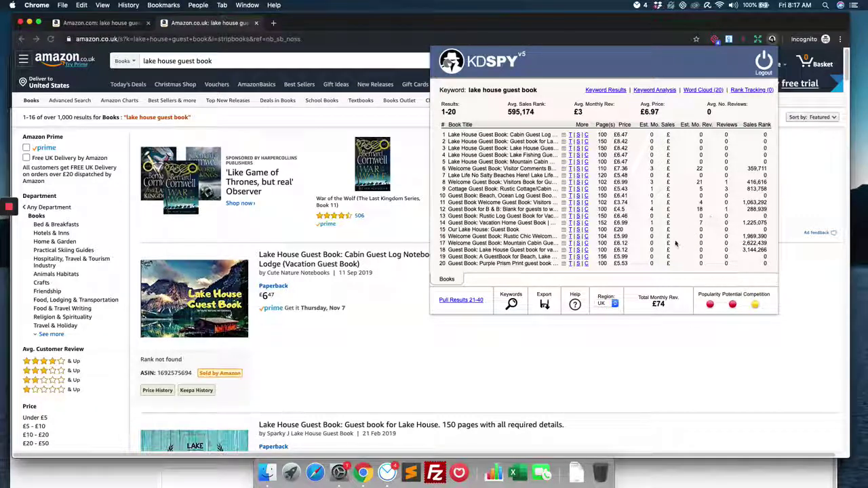
Step: Return to the Amazon.com tab and reload it so KDSPY shows US results: rank 551,043, $4,599 revenue
left_click(119, 26)
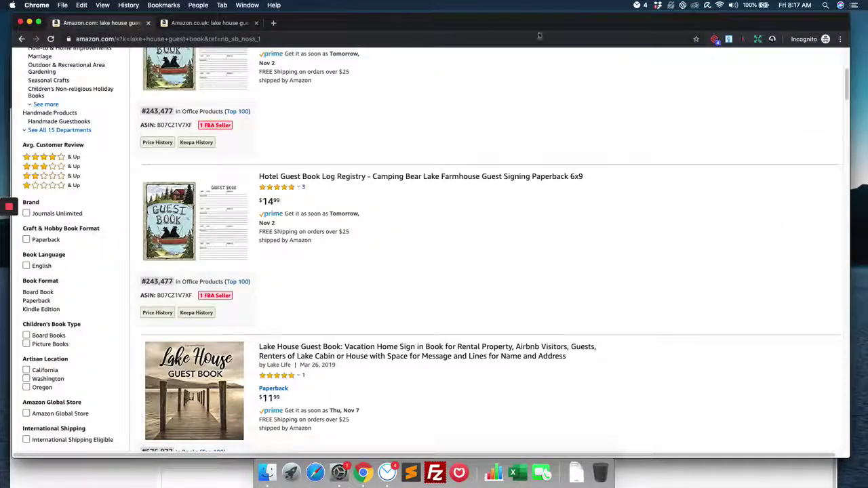
left_click(773, 40)
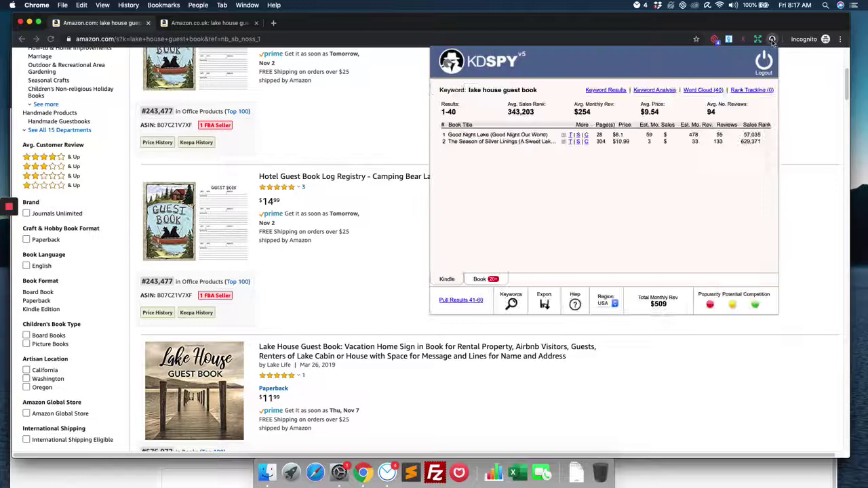
scroll(401, 271, "up", 5)
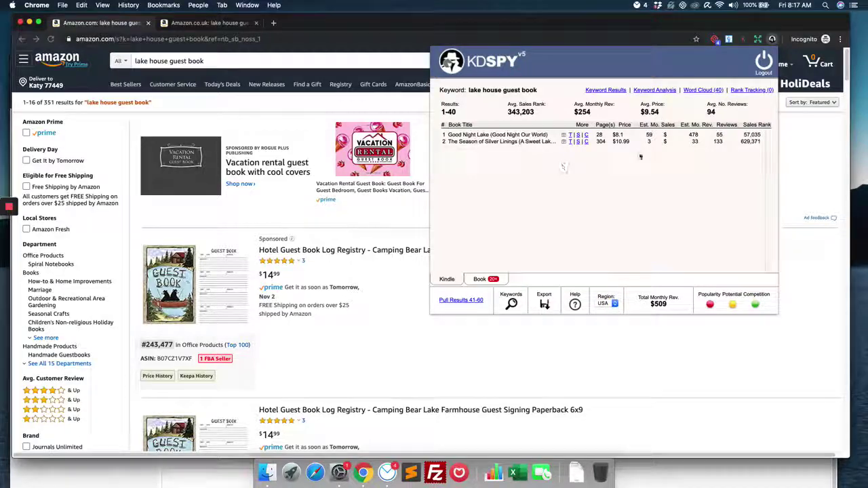
left_click(51, 40)
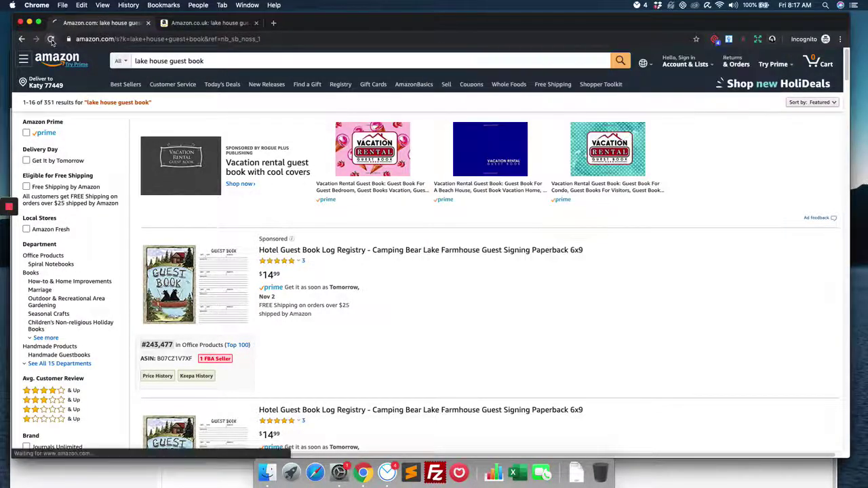
left_click(771, 39)
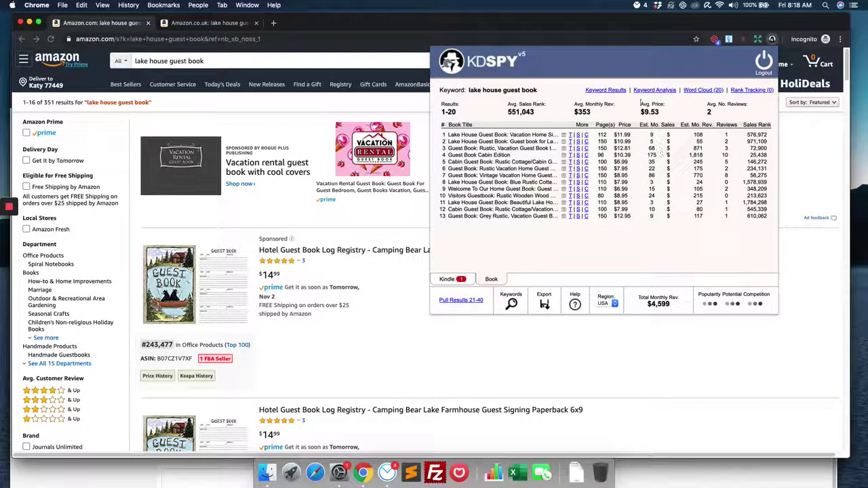
Step: Open KDSPY's Keyword Analysis word cloud, topped by guest, house, lake, vacation and cabin
left_click(670, 93)
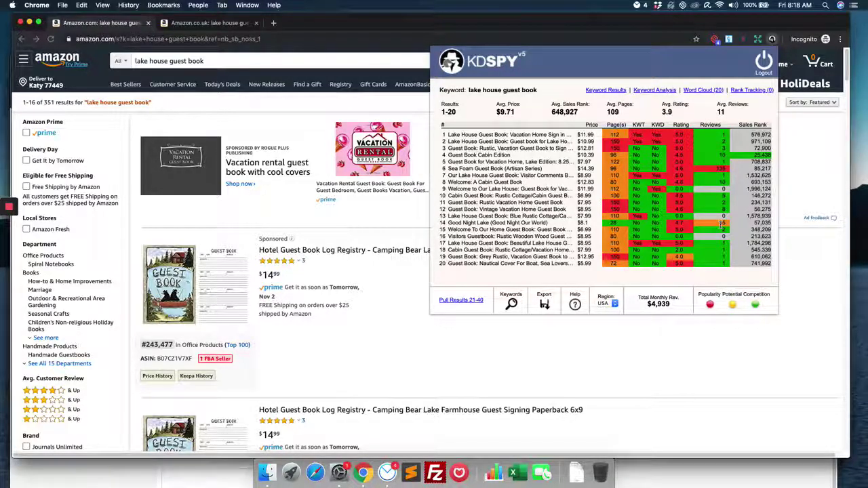
left_click(699, 93)
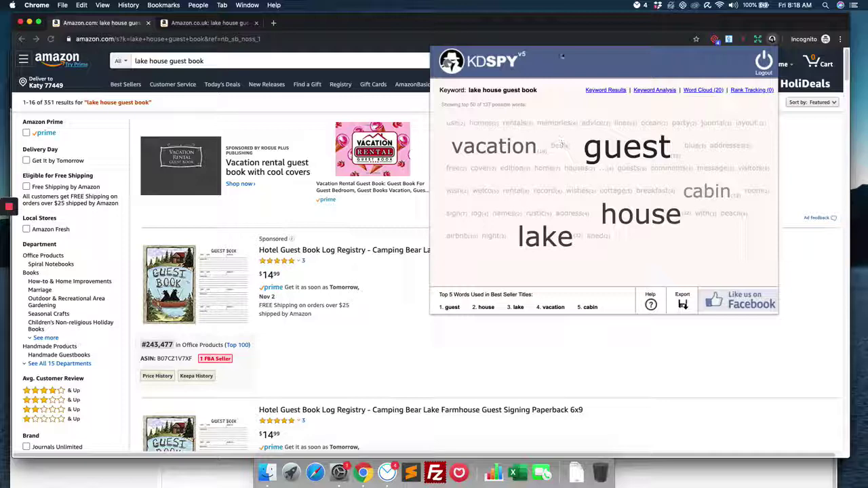
Step: Compare the Kindle-only results, then return to the Book table: average rank 768,199, $9.66 price
left_click(614, 90)
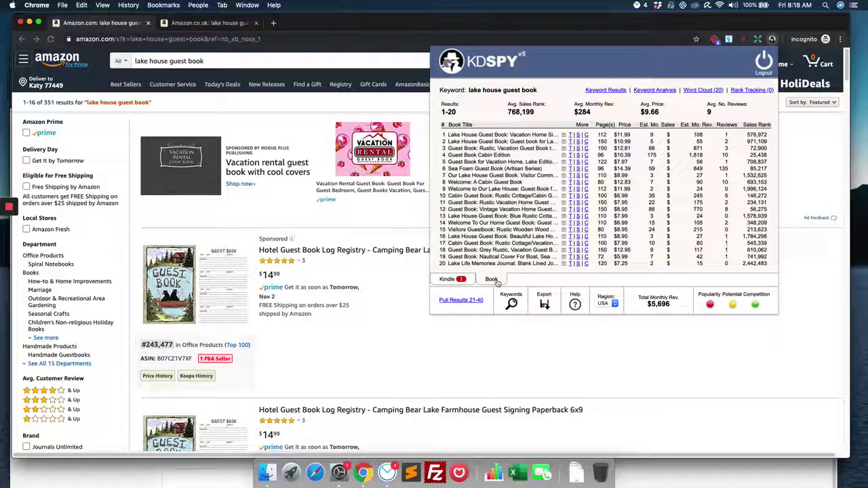
left_click(461, 283)
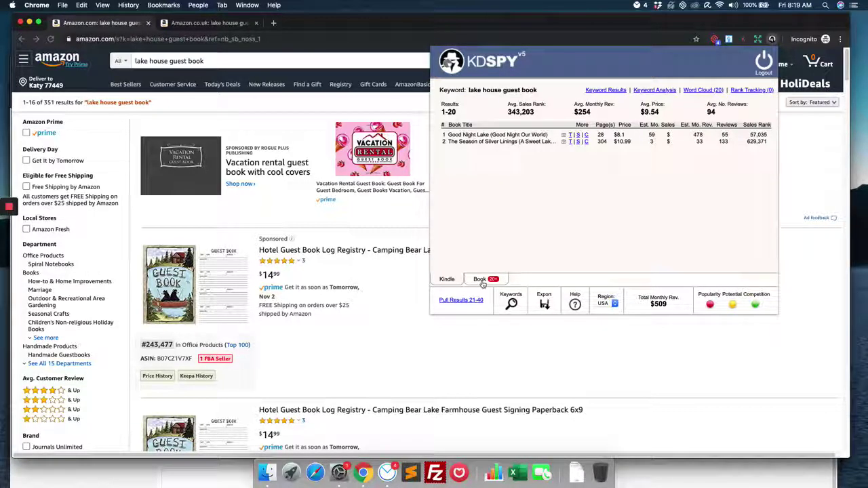
left_click(482, 280)
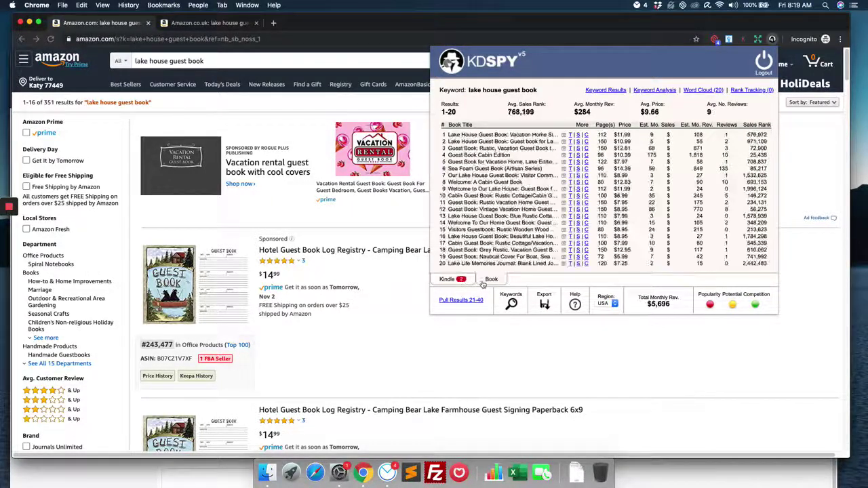
Step: Track the top Lake House Guest Book's sales rank, then Google its title (about 448,000 results)
left_click(571, 135)
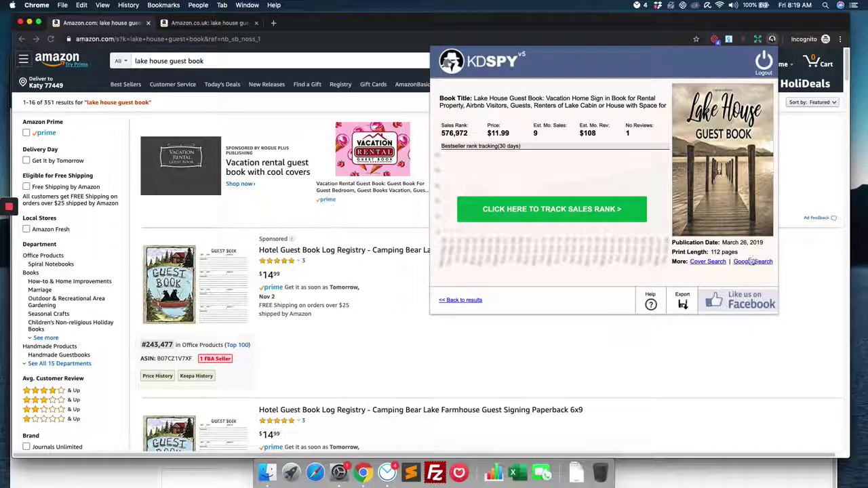
left_click(585, 212)
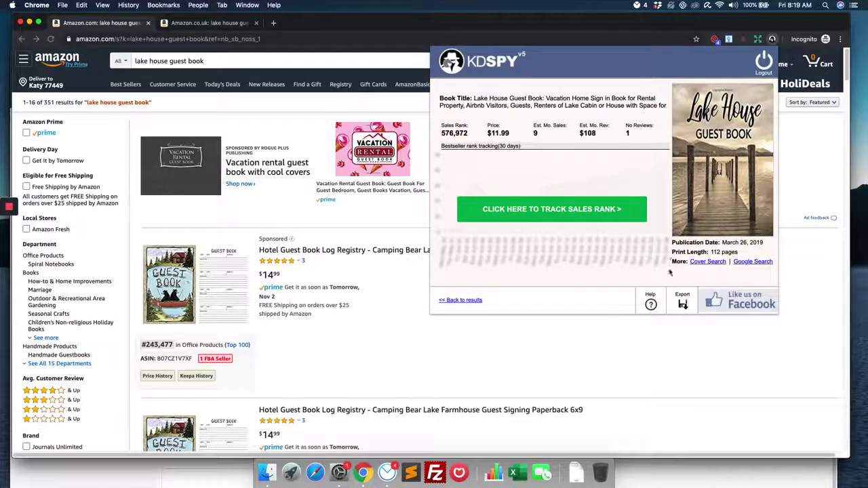
mouse_move(459, 233)
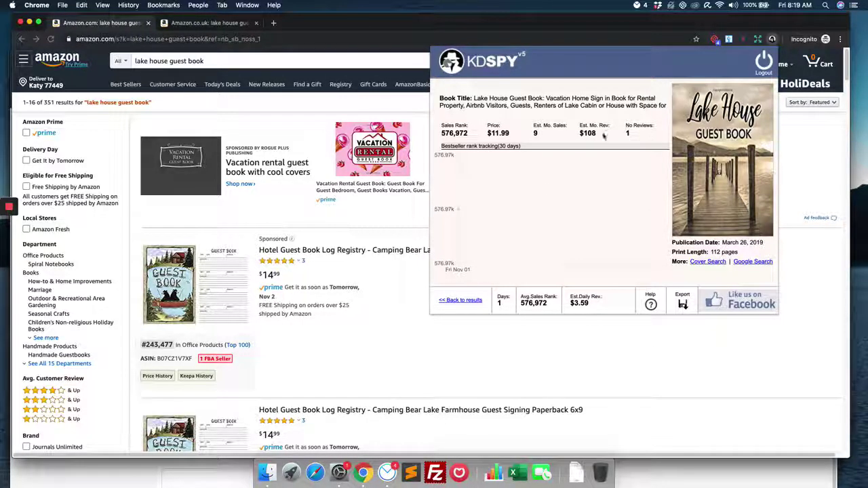
mouse_move(462, 212)
left_click(456, 300)
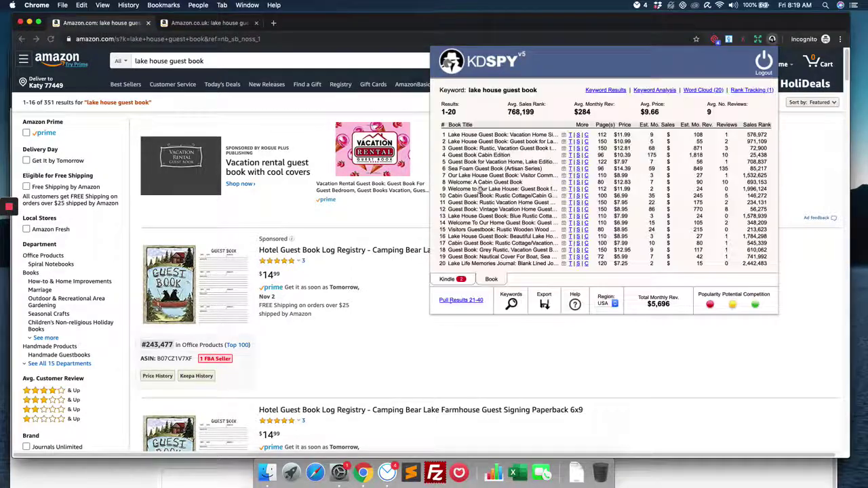
left_click(578, 134)
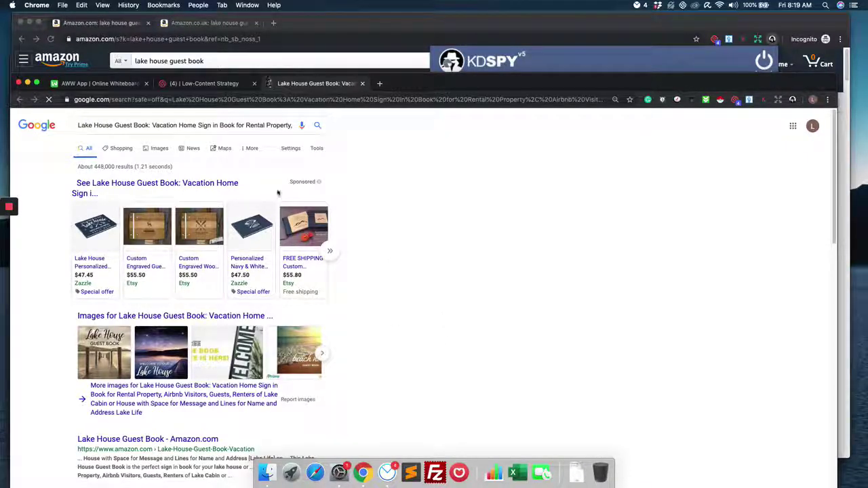
Step: Skim the Google results for the Lake House Guest Book title, then go back to Amazon.com's results
left_click_drag(147, 124, 480, 196)
scroll(339, 285, "down", 5)
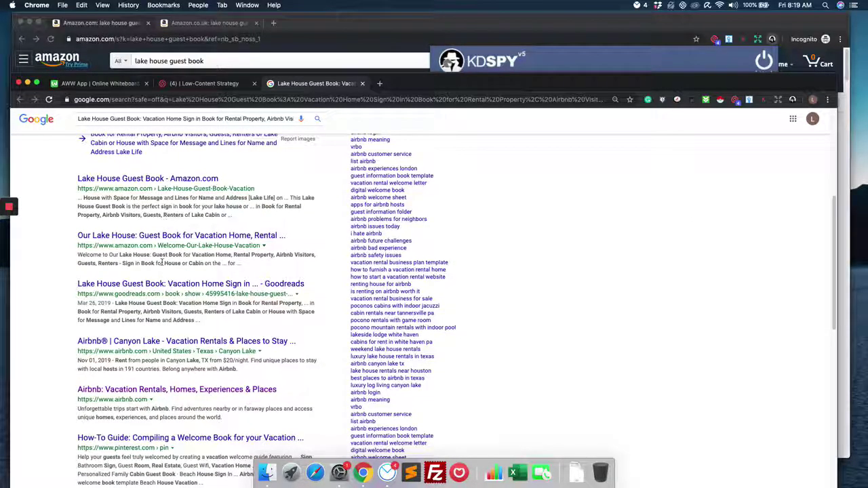
scroll(165, 268, "down", 4)
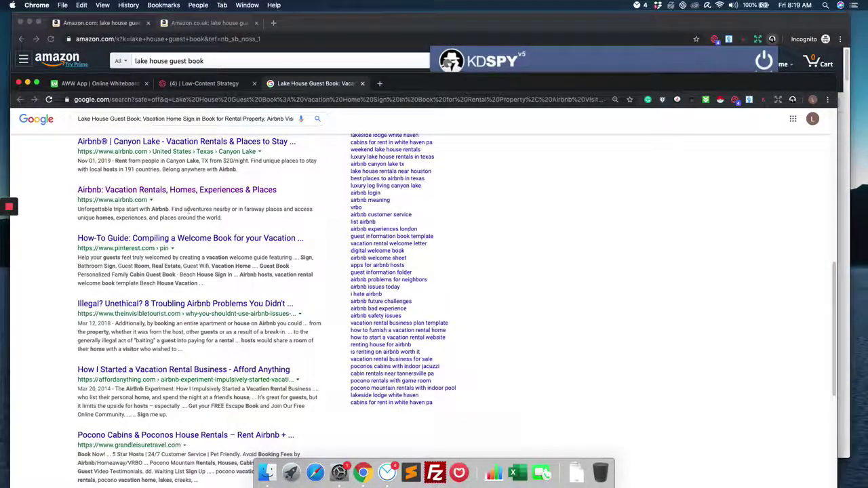
scroll(353, 215, "up", 10)
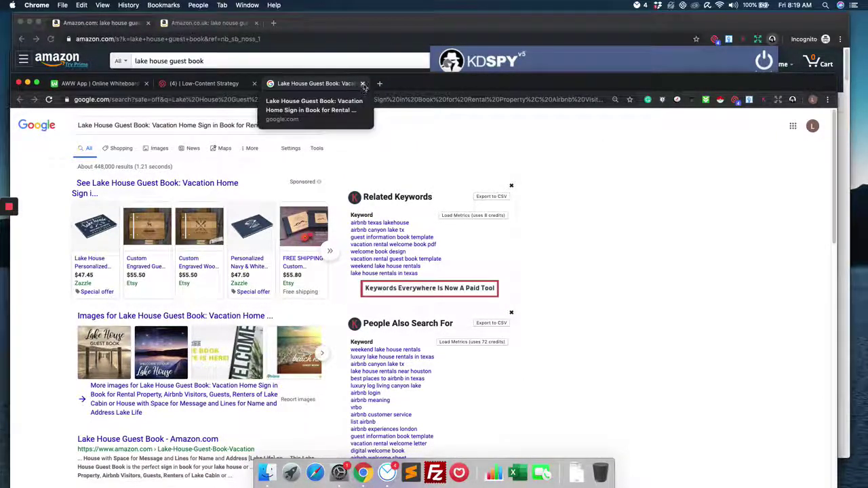
left_click(372, 38)
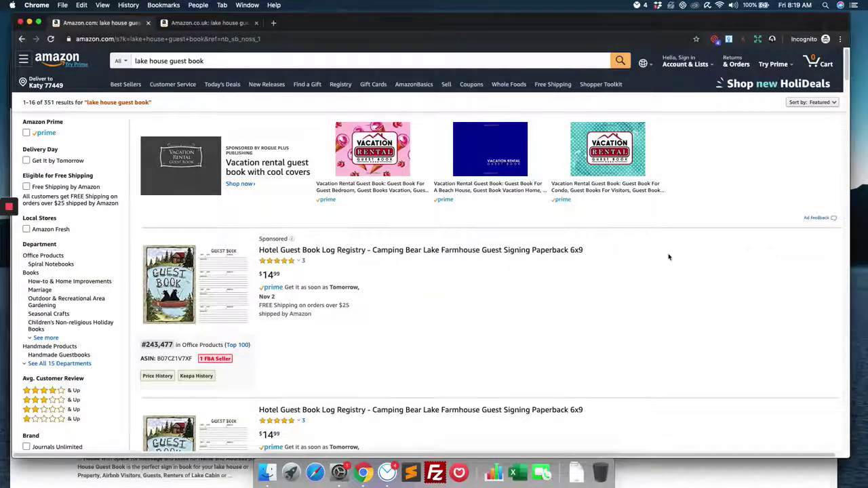
Step: Reopen KDSPY's Book list for the US results, showing 20 books and $5,696 monthly revenue
left_click(772, 38)
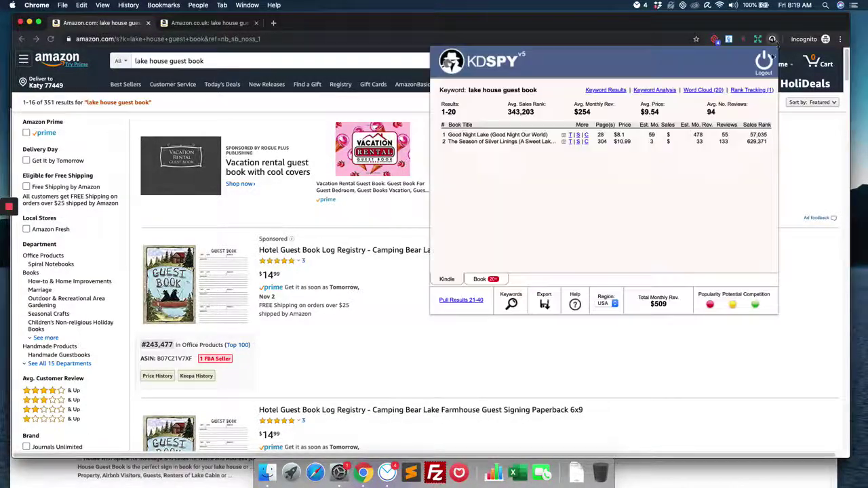
left_click(493, 280)
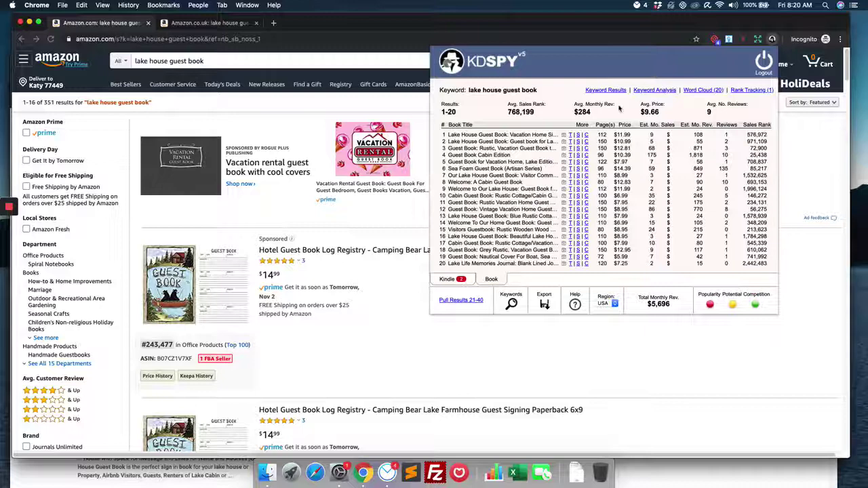